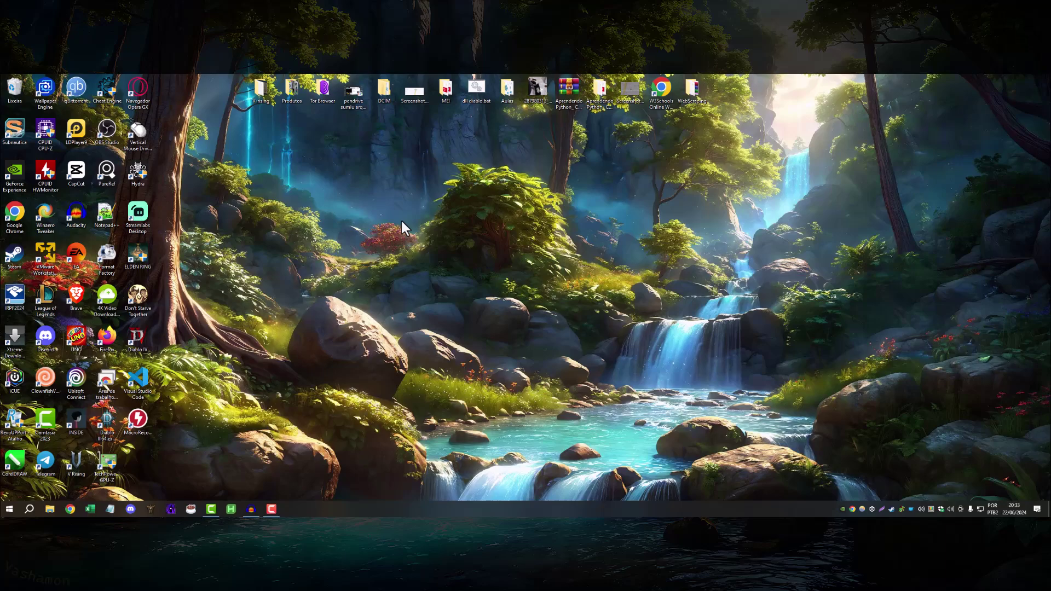
Step: Open the local disk C: in File Explorer and shift the window for a better view
right_click(376, 193)
left_click(399, 218)
left_click(49, 509)
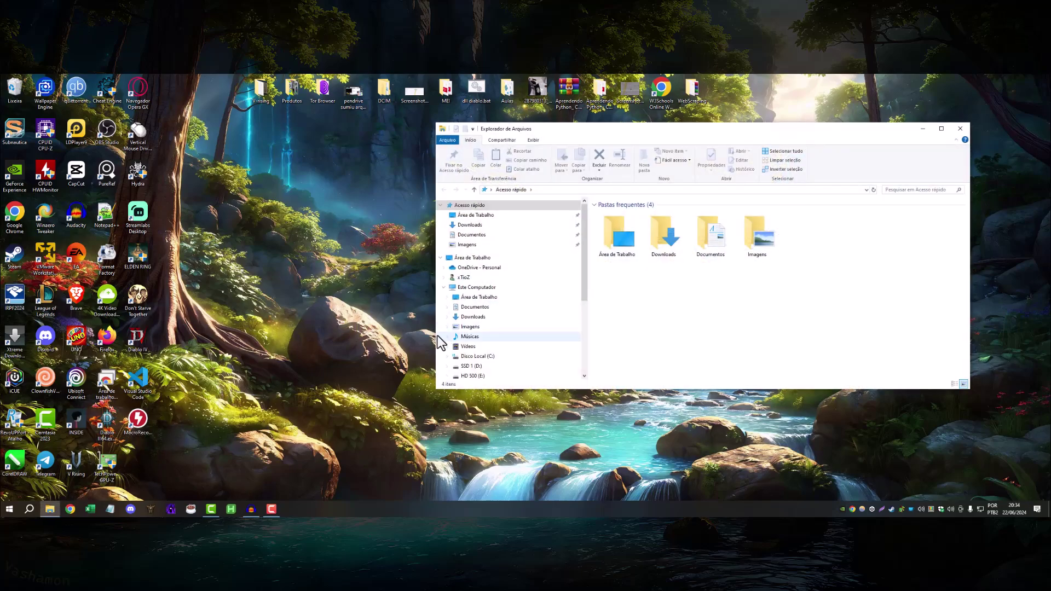
left_click(493, 288)
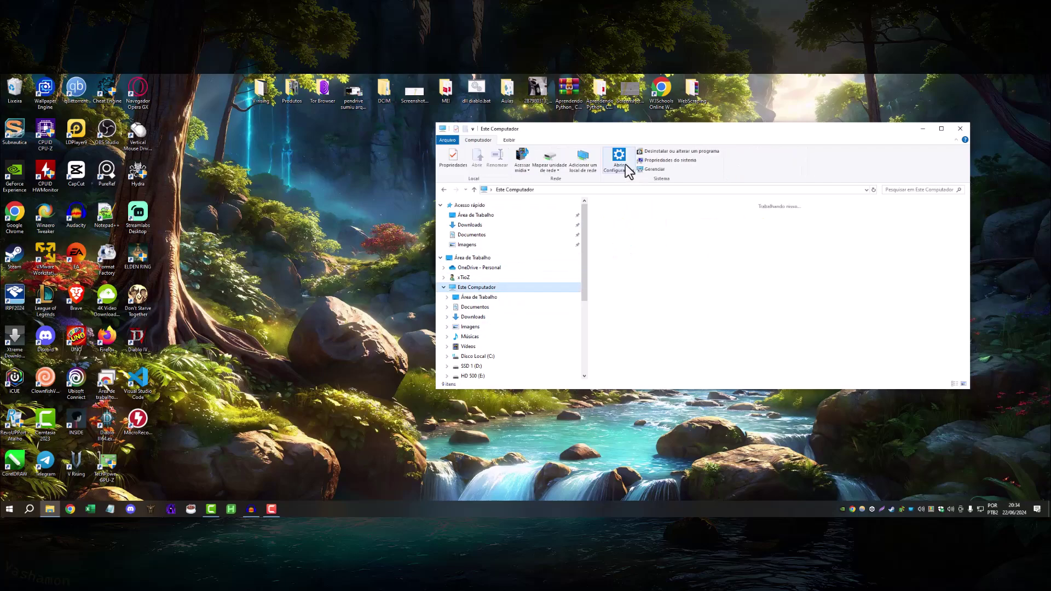
left_click_drag(587, 128, 506, 130)
double_click(541, 281)
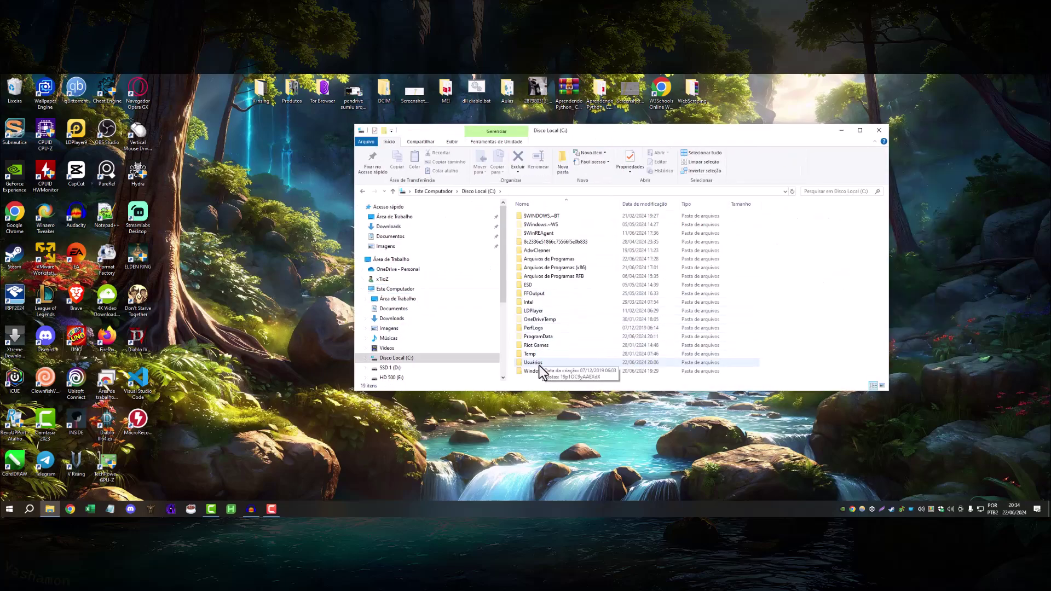
Step: Go to the Windows\System32\drivers\etc folder on the C: disk
double_click(540, 368)
left_click(546, 289)
key("s")
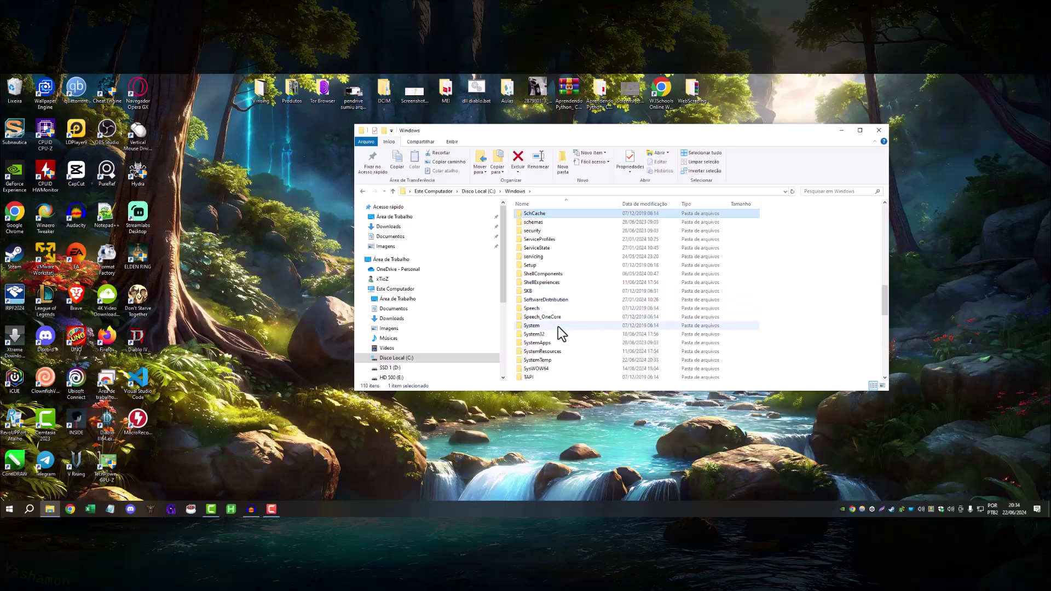
double_click(545, 335)
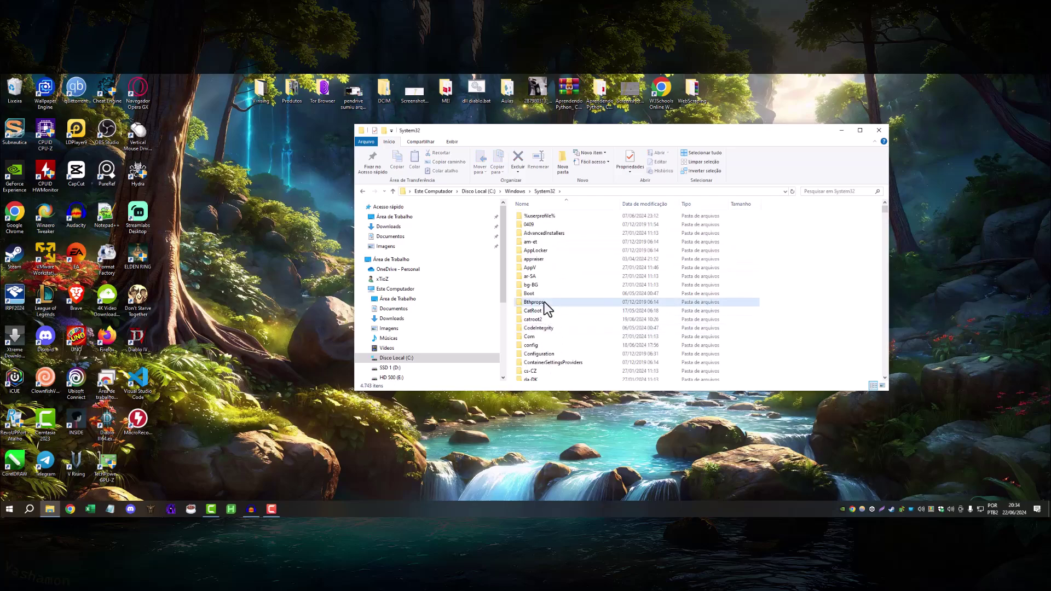
scroll(544, 299, "down", 8)
double_click(540, 268)
double_click(542, 233)
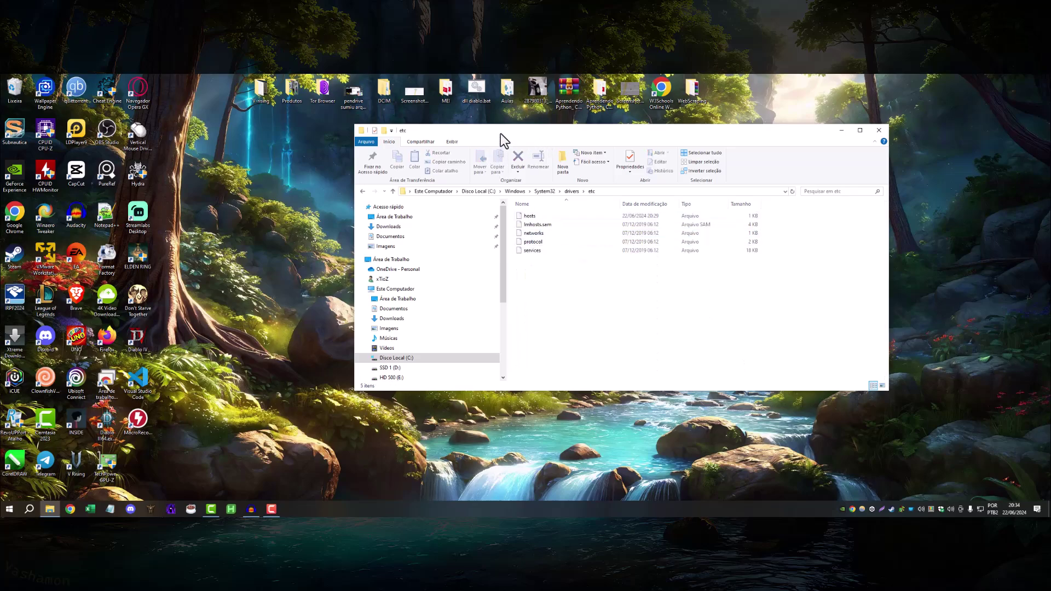
left_click_drag(500, 134, 470, 171)
Step: Open the hosts file in the etc folder with Notepad (Bloco de notas)
left_click(510, 255)
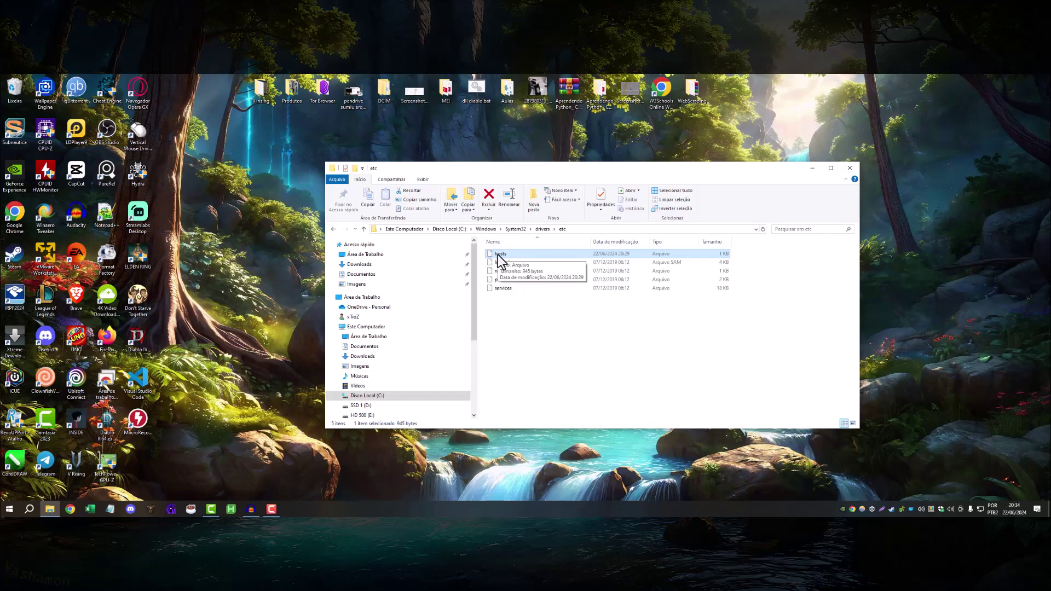
right_click(497, 254)
left_click(690, 305)
left_click(632, 257)
right_click(575, 255)
left_click(552, 254)
double_click(530, 254)
left_click(520, 234)
left_click(549, 380)
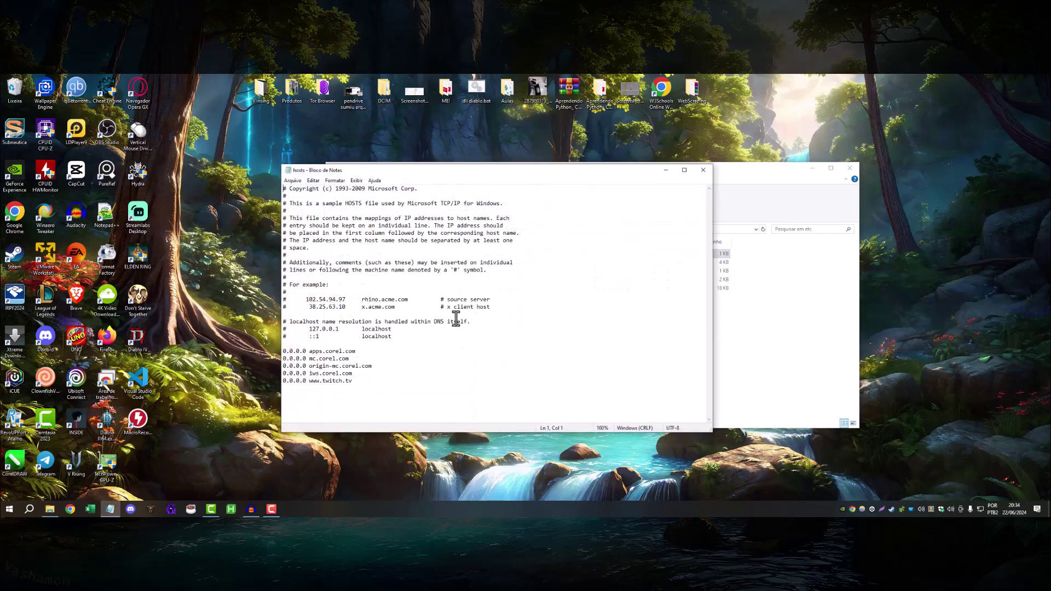
left_click(387, 382)
key("Return")
type("0.0.0.0 www.google.com")
key("ctrl+s")
left_click_drag(466, 174, 459, 211)
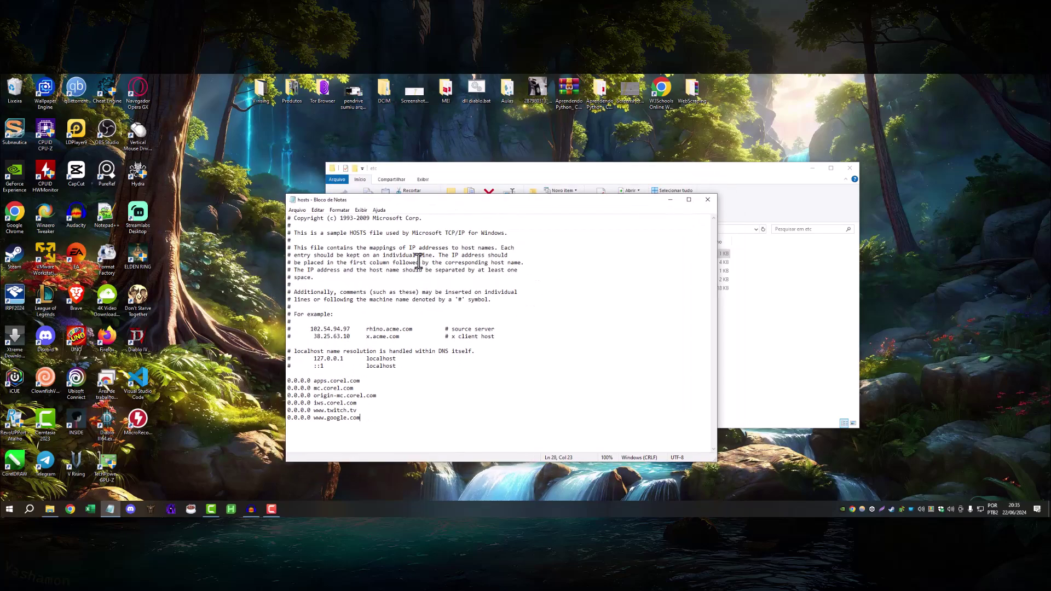
left_click(291, 209)
left_click(330, 255)
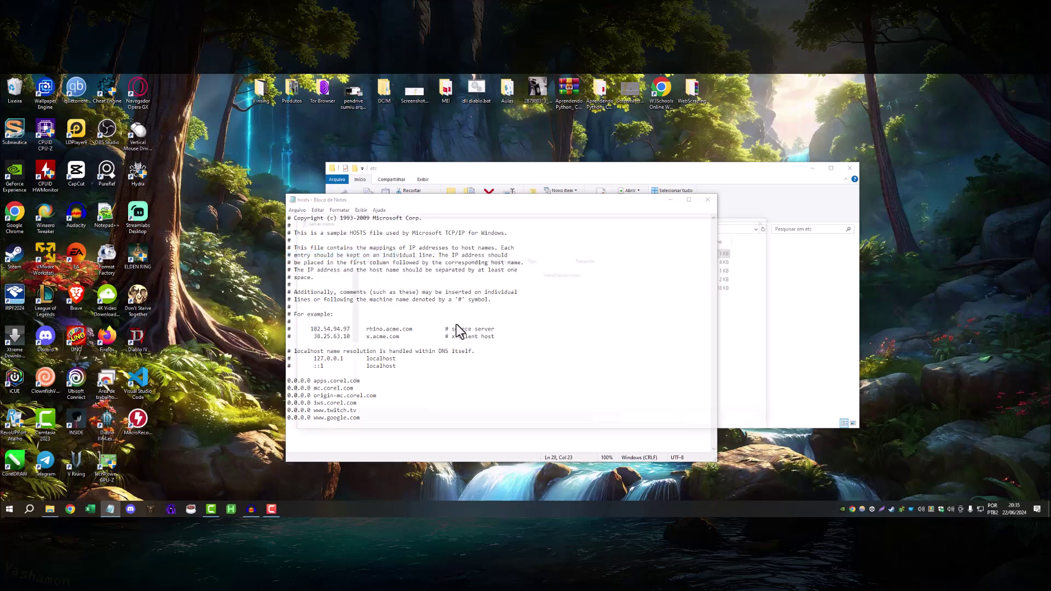
left_click(749, 423)
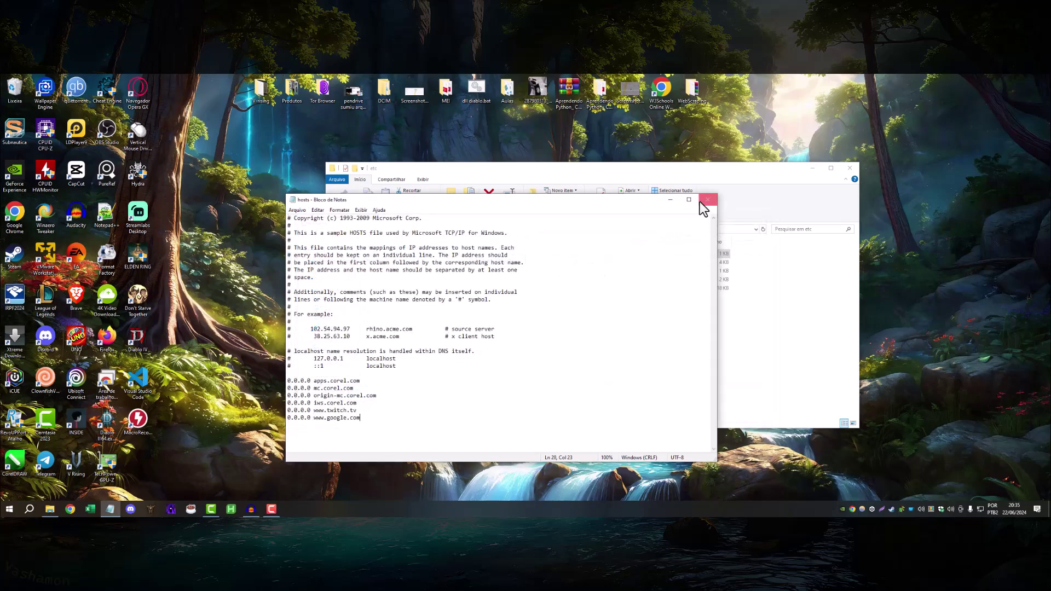
Step: Close the hosts file and copy it from the etc folder to the desktop
left_click(700, 201)
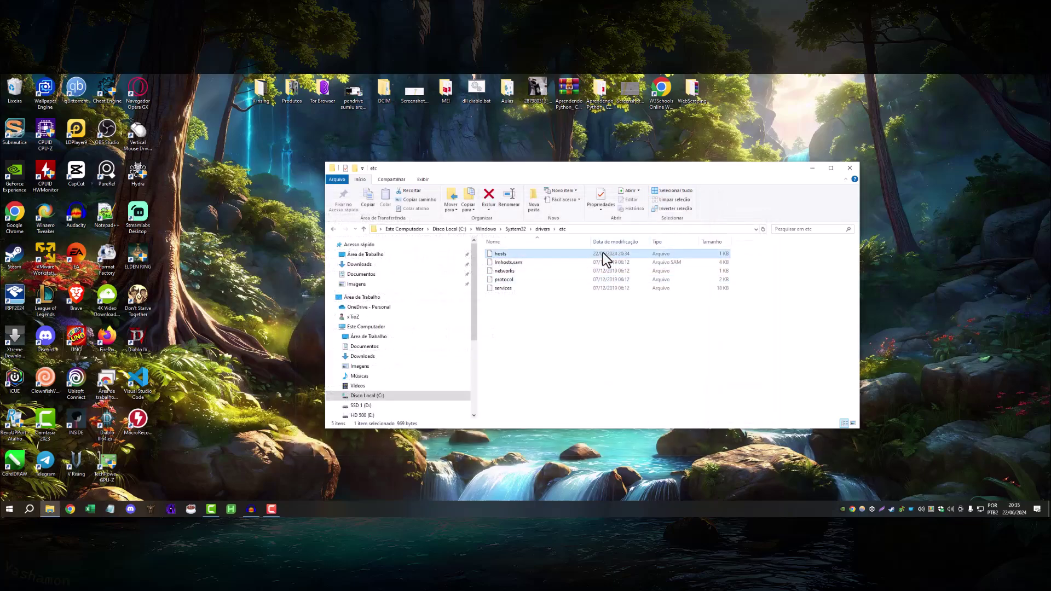
left_click_drag(500, 254, 237, 339)
left_click(591, 300)
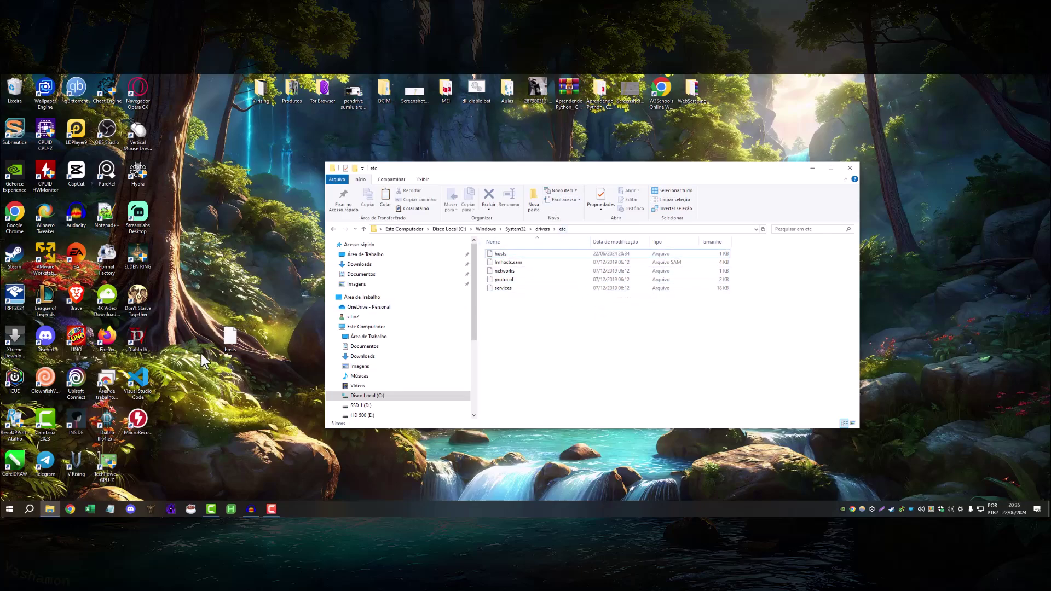
Step: Reposition the hosts copy on the desktop and open it with Notepad (Bloco de notas)
left_click(229, 340)
right_click(237, 342)
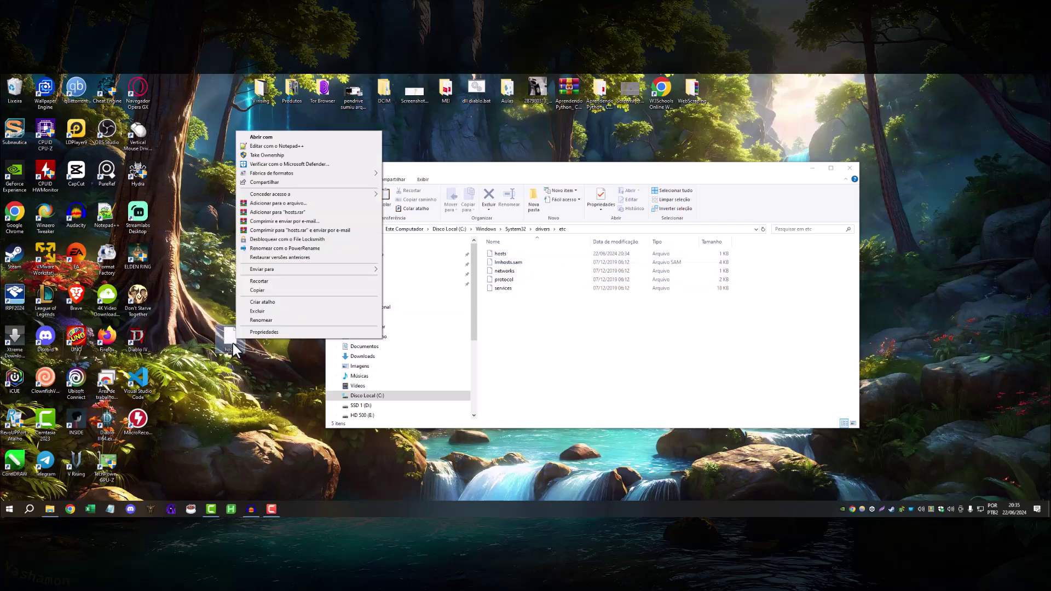
left_click(569, 318)
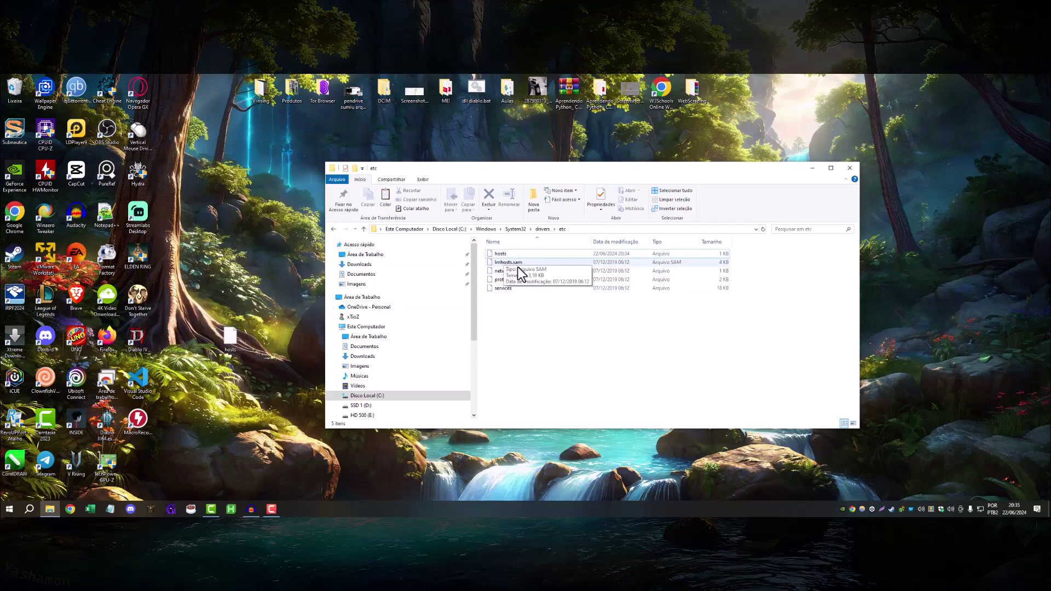
left_click_drag(231, 338, 231, 296)
right_click(232, 296)
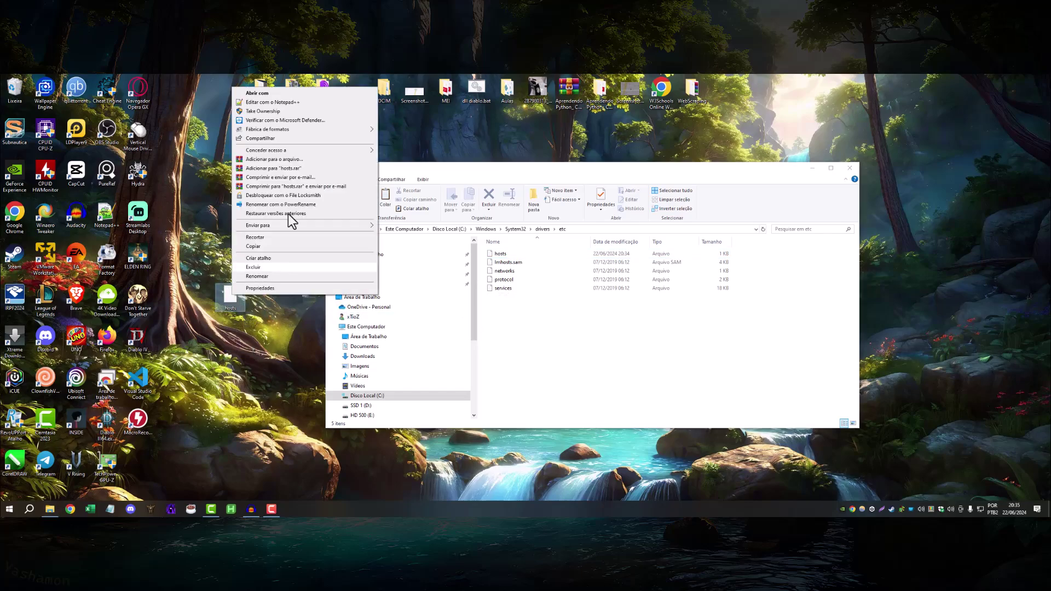
left_click(291, 96)
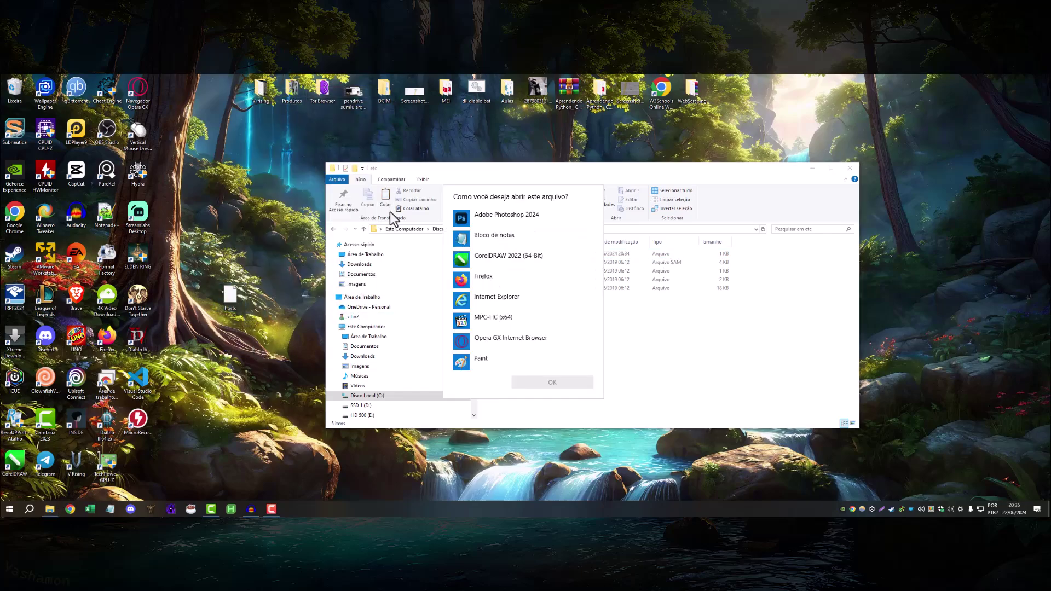
left_click(495, 238)
left_click(553, 382)
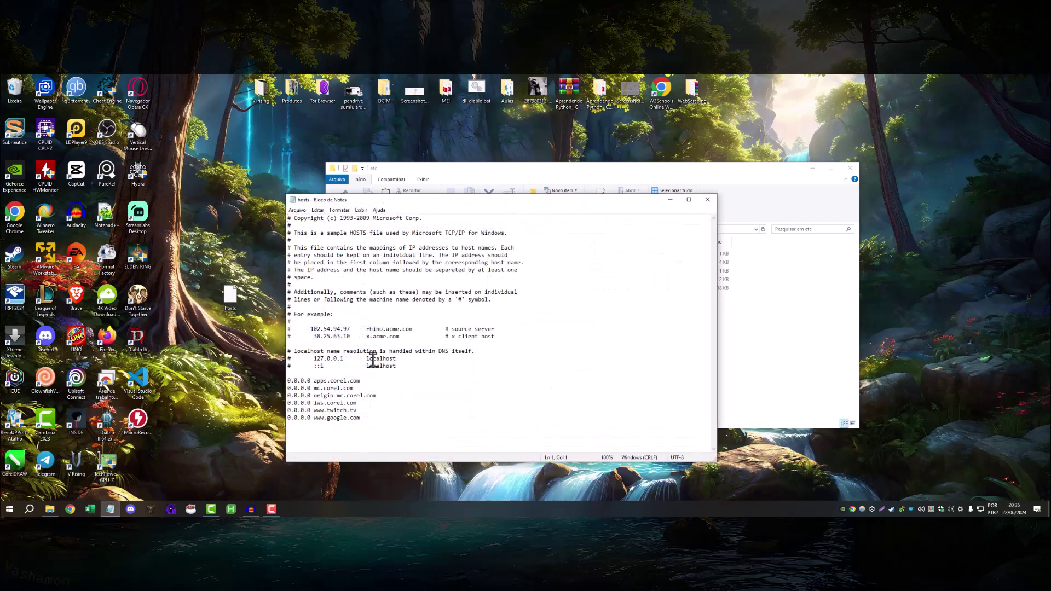
left_click_drag(311, 418, 283, 419)
left_click_drag(344, 359, 315, 361)
left_click(368, 417)
key("Return")
type("127.0.0.1")
left_click(325, 367)
left_click(330, 426)
key("Return")
type("::1")
Step: Examine the addresses and host names in the entries at the end of the hosts copy
left_click_drag(326, 427, 313, 381)
left_click(322, 399)
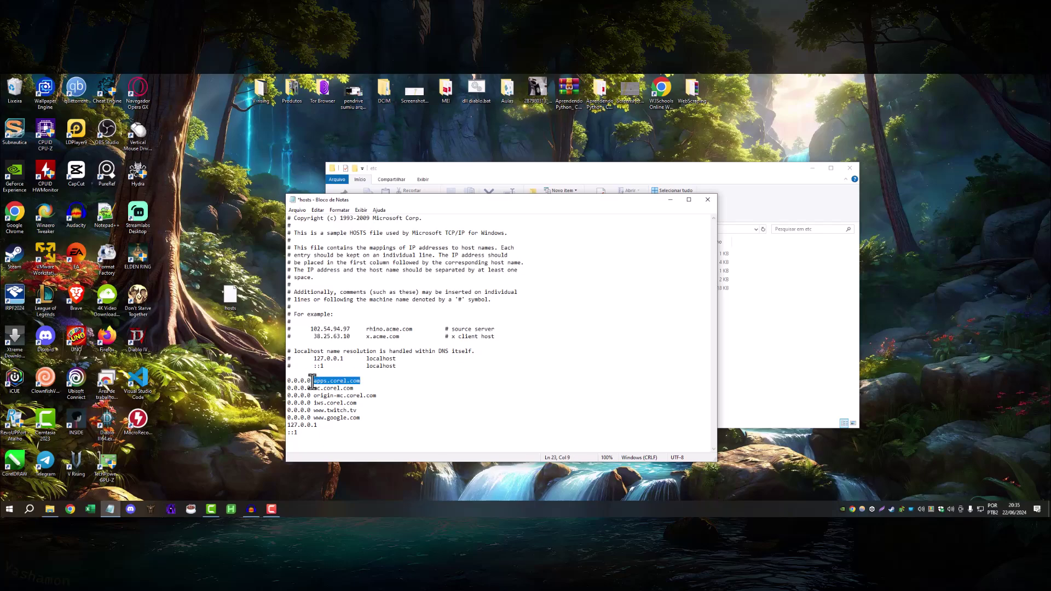
left_click(362, 380)
mouse_move(363, 380)
left_mouse_down()
mouse_move(312, 381)
mouse_move(372, 382)
left_mouse_up()
left_click_drag(305, 433, 288, 382)
left_click(348, 394)
left_click_drag(302, 433, 286, 426)
left_click(333, 426)
Step: Switch to Chrome, open the bookmarked Twitch site and examine the page to check the block
left_click(70, 509)
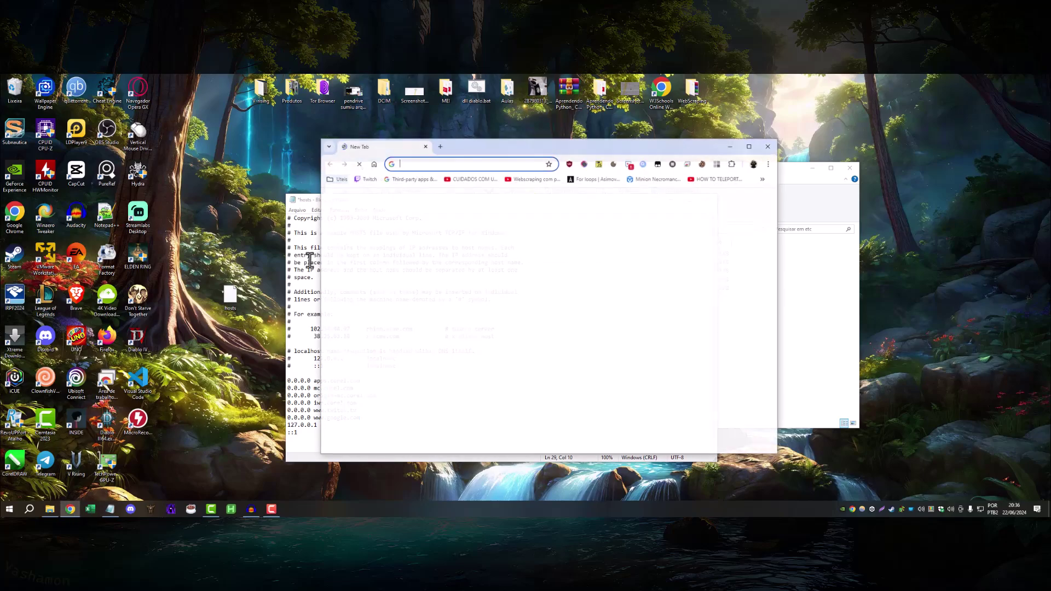
left_click(365, 178)
left_click_drag(472, 149, 371, 158)
left_click_drag(328, 285, 455, 343)
left_click(454, 343)
Step: Rearrange the browser and Notepad windows and bring the open hosts copy back in front of the etc folder
left_click_drag(375, 158, 222, 167)
left_click_drag(505, 173, 554, 198)
left_click_drag(304, 228, 272, 219)
left_click(495, 223)
left_click_drag(496, 197, 291, 182)
left_click(451, 170)
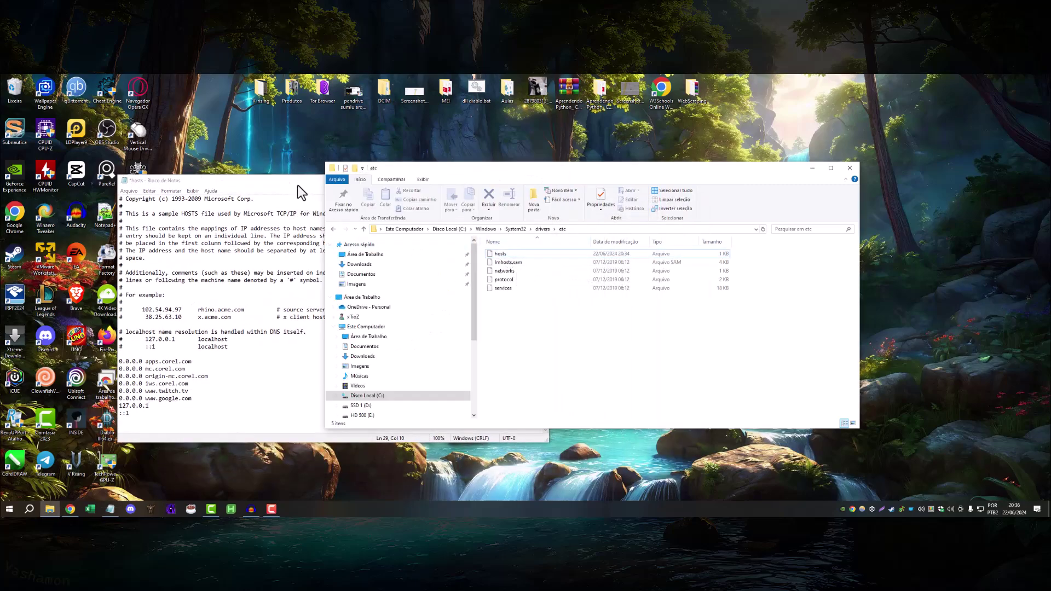
left_click_drag(297, 183, 325, 184)
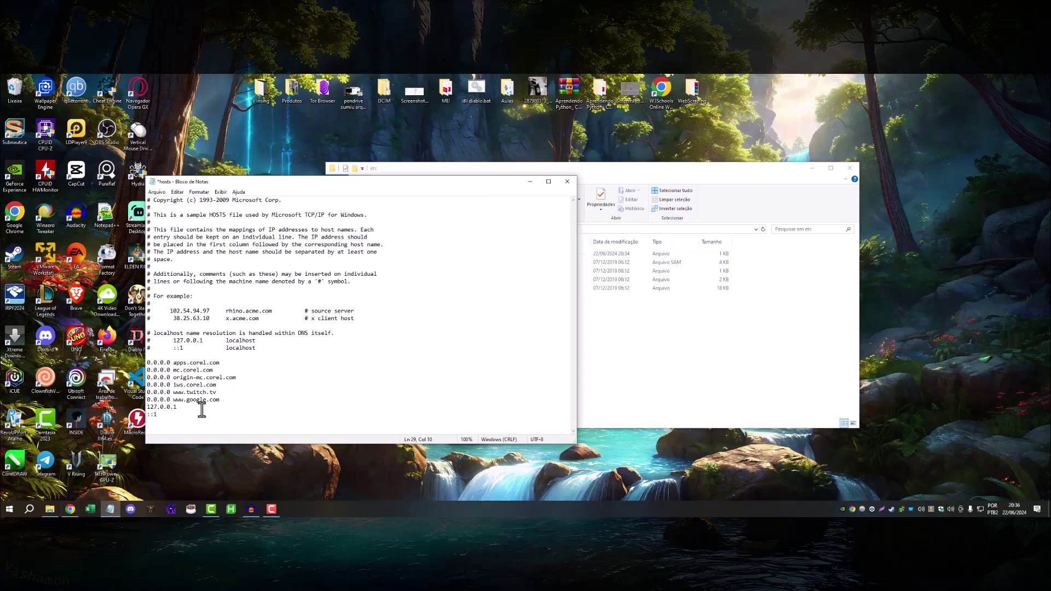
key("shift+Home")
left_click_drag(192, 349, 176, 348)
left_click(188, 407)
left_click_drag(218, 393, 173, 393)
left_click(185, 408)
left_click_drag(164, 414, 148, 392)
left_click_drag(196, 421, 143, 395)
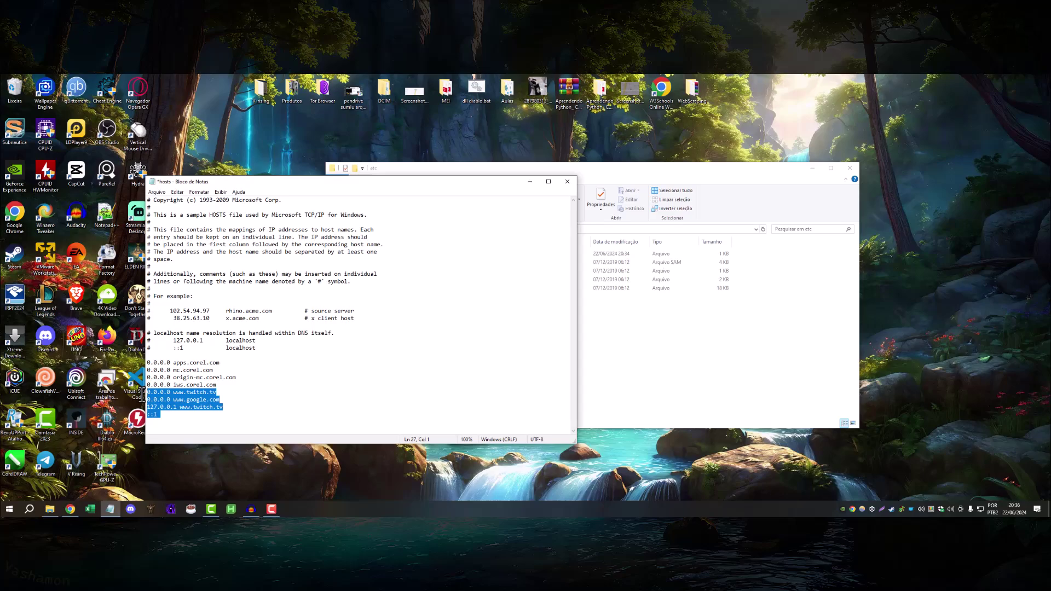
left_click(172, 416)
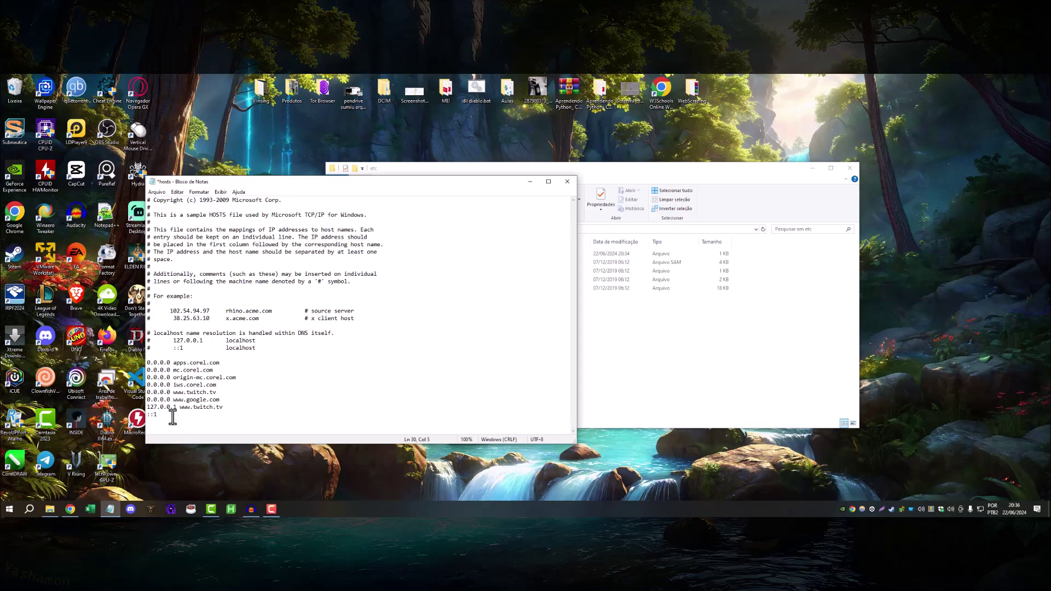
Step: Save the edited hosts copy and close it
left_click(156, 191)
left_click(164, 238)
left_click(567, 181)
Step: Try to move the desktop hosts copy into the etc folder over the existing file
left_click_drag(243, 298, 565, 328)
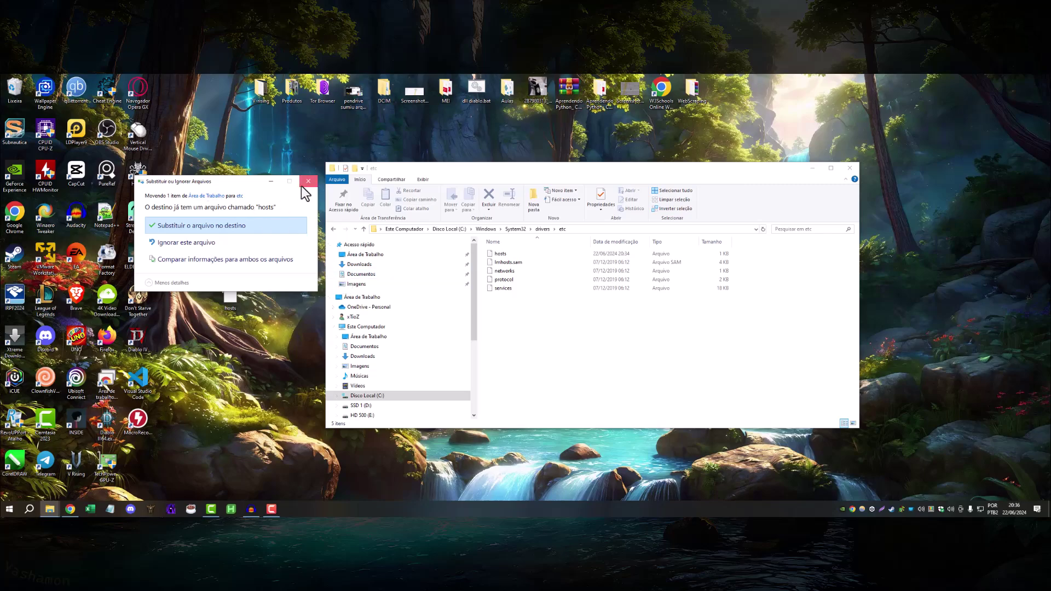
left_click(302, 186)
left_click(498, 254)
right_click(500, 254)
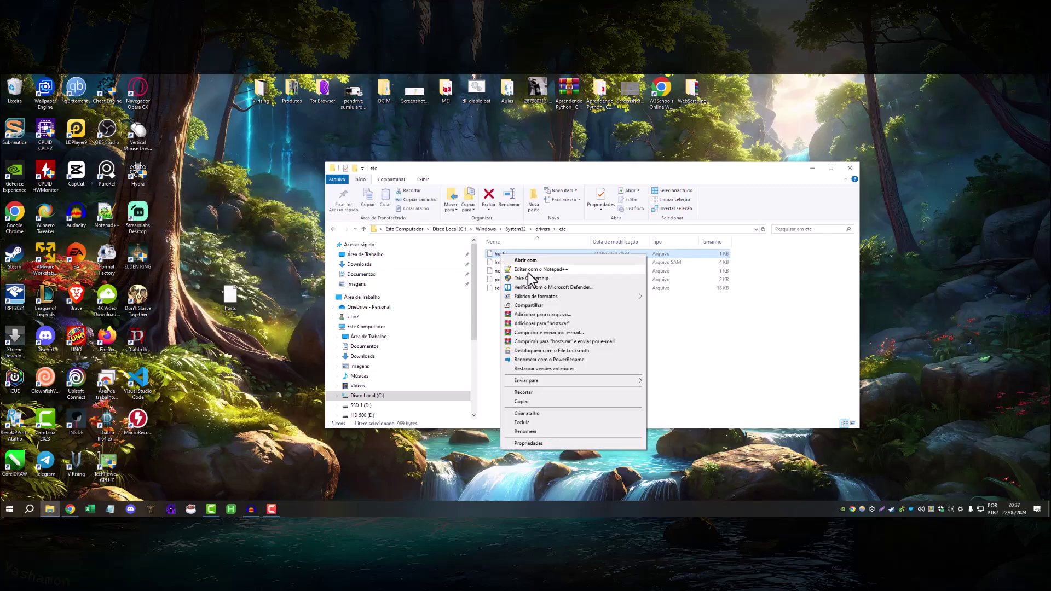
left_click(648, 318)
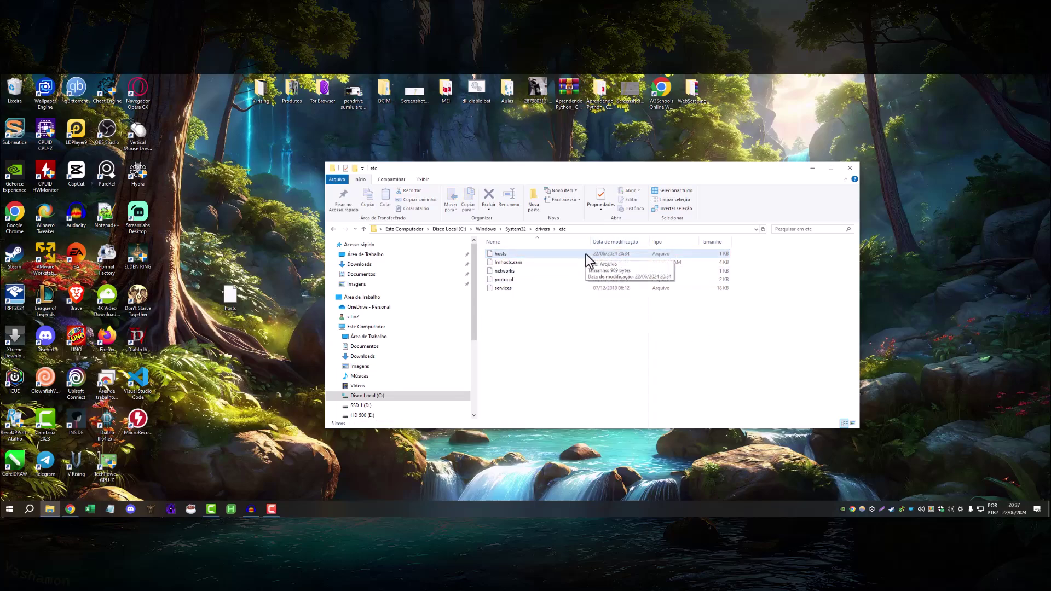
Step: Bring up the browser's twitch.tv page, and open the etc folder's hosts file with Notepad (Bloco de notas)
left_click(594, 134)
left_click_drag(620, 166, 571, 162)
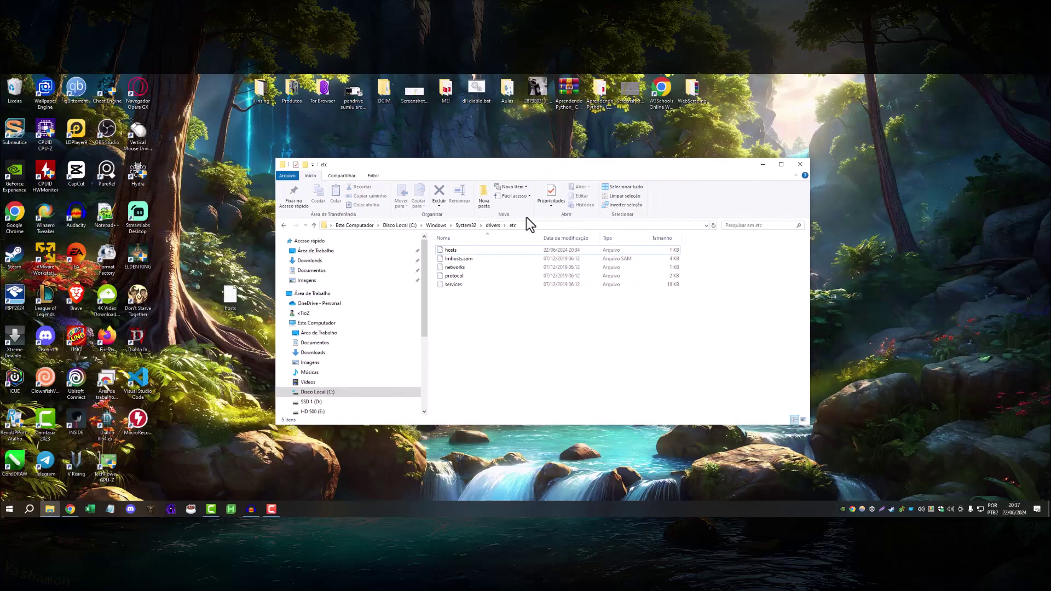
left_click(70, 509)
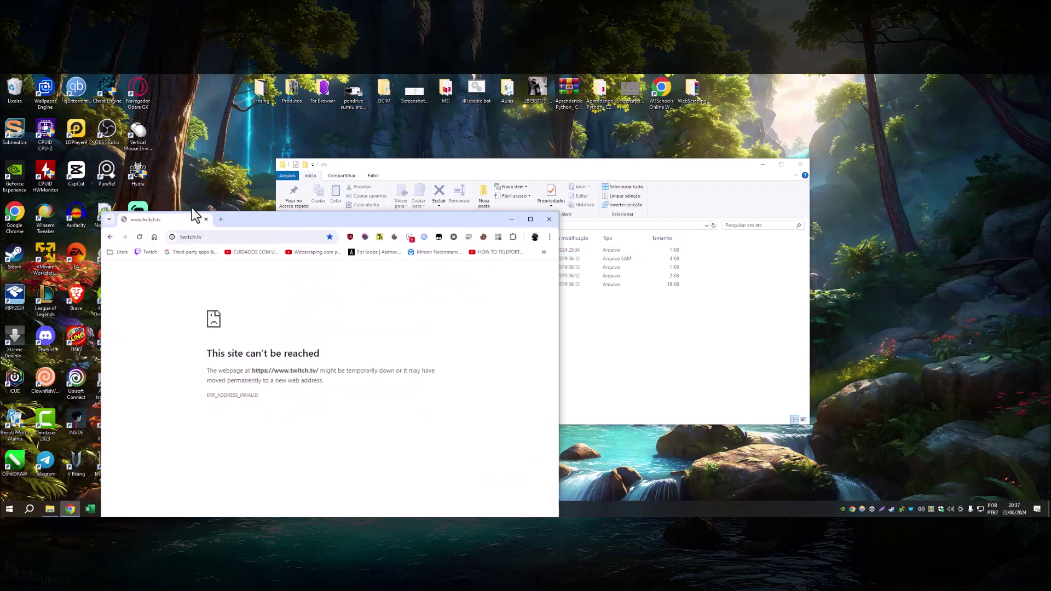
right_click(588, 251)
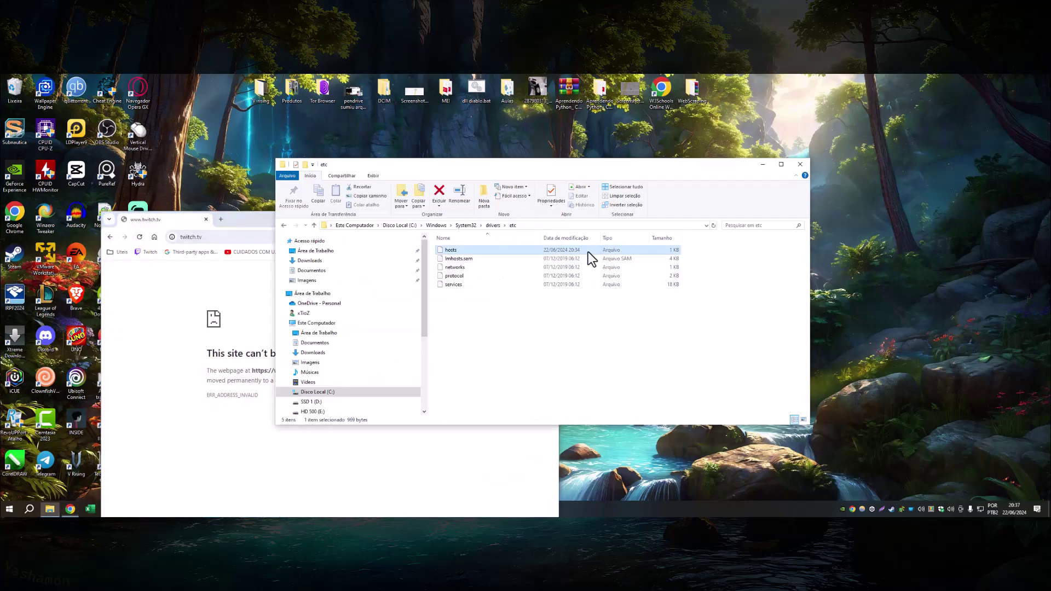
left_click(629, 266)
left_click(517, 237)
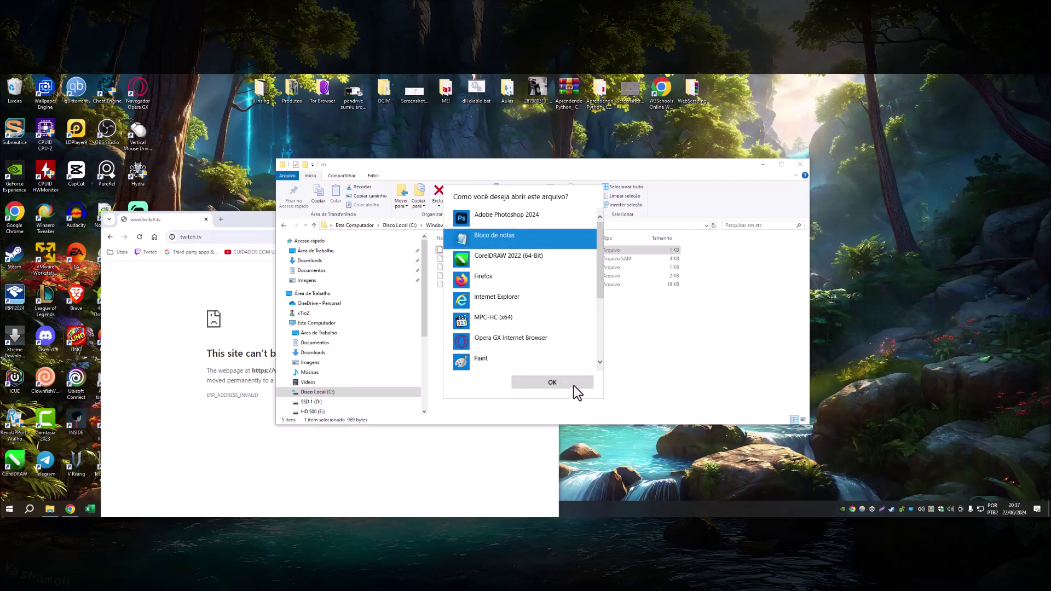
left_click(574, 386)
left_click_drag(225, 400, 118, 392)
key("BackSpace")
key("BackSpace")
key("ctrl+s")
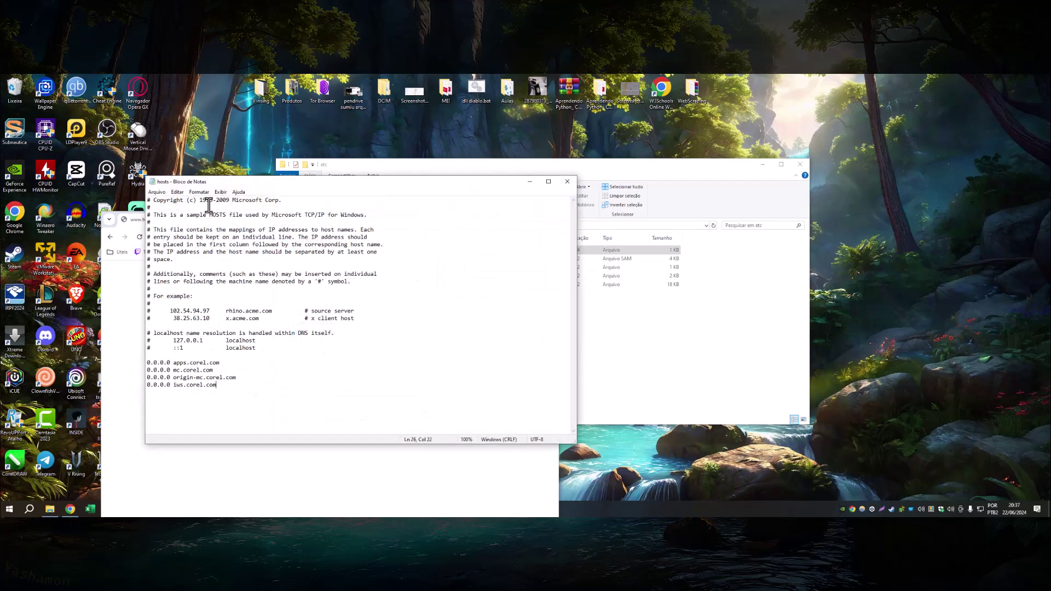
Step: Close the hosts file and reload the twitch.tv page in Chrome to check access
left_click(569, 181)
left_click(140, 239)
left_click_drag(241, 221, 322, 170)
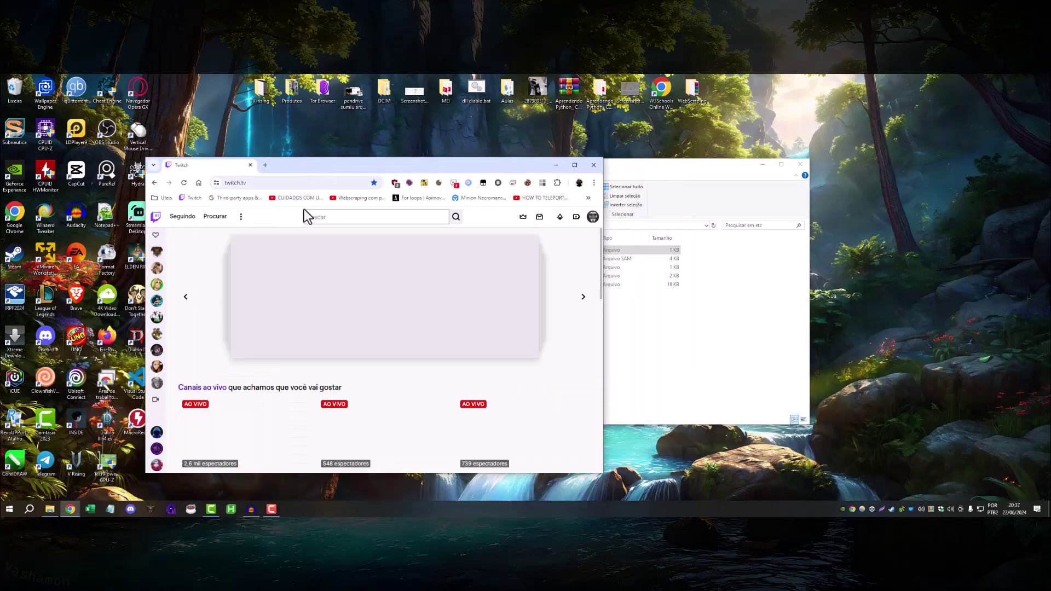